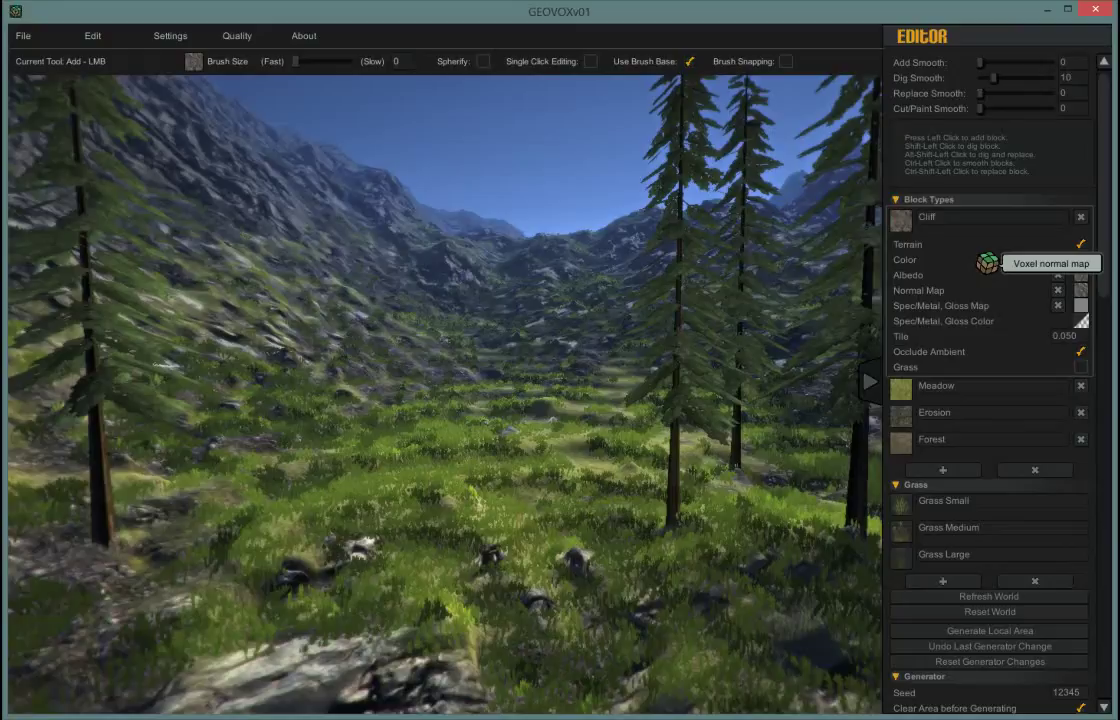
# - Enlarge the block brush over the valley floor, then shrink it back to size 0
pyautogui.click(815, 452)
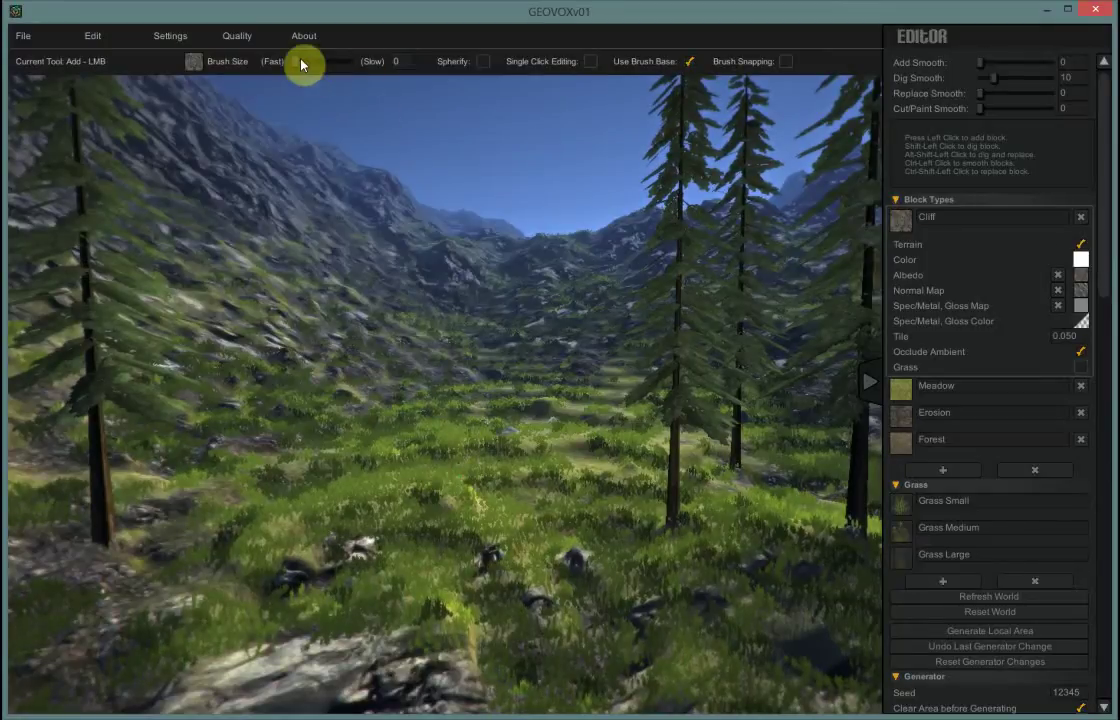
pyautogui.scroll(12, 473, 387)
pyautogui.moveTo(474, 430); pyautogui.dragTo(478, 422)
pyautogui.scroll(4, 479, 417)
pyautogui.scroll(-12, 478, 411)
pyautogui.scroll(-20, 478, 414)
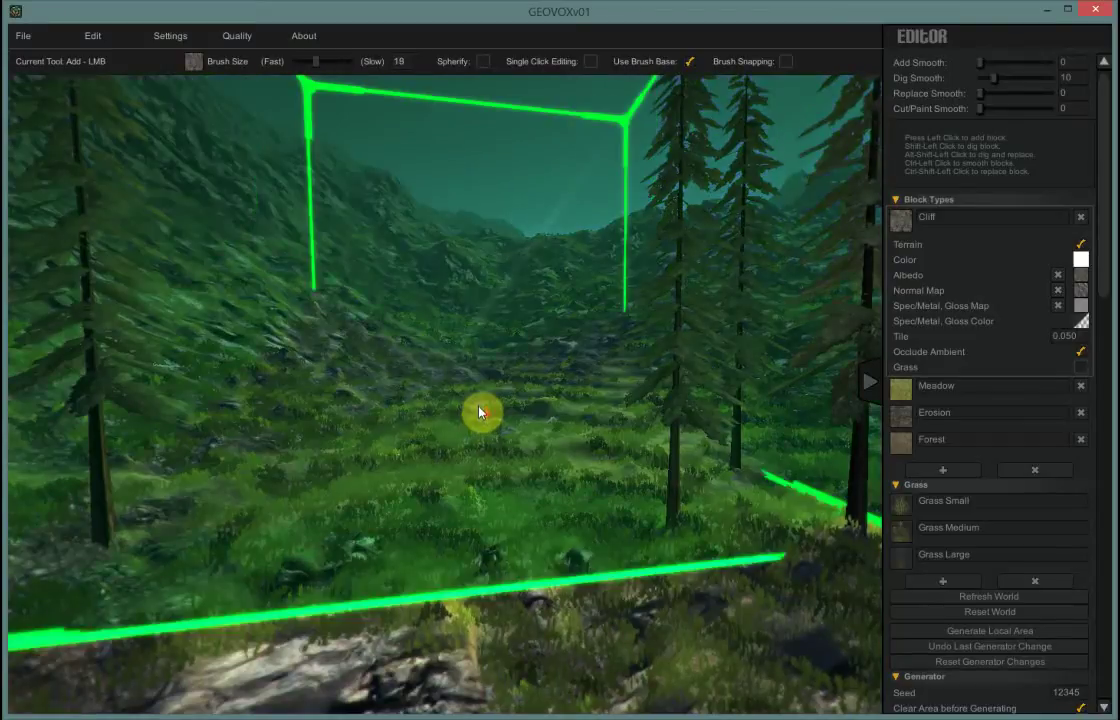
pyautogui.scroll(-1, 480, 415)
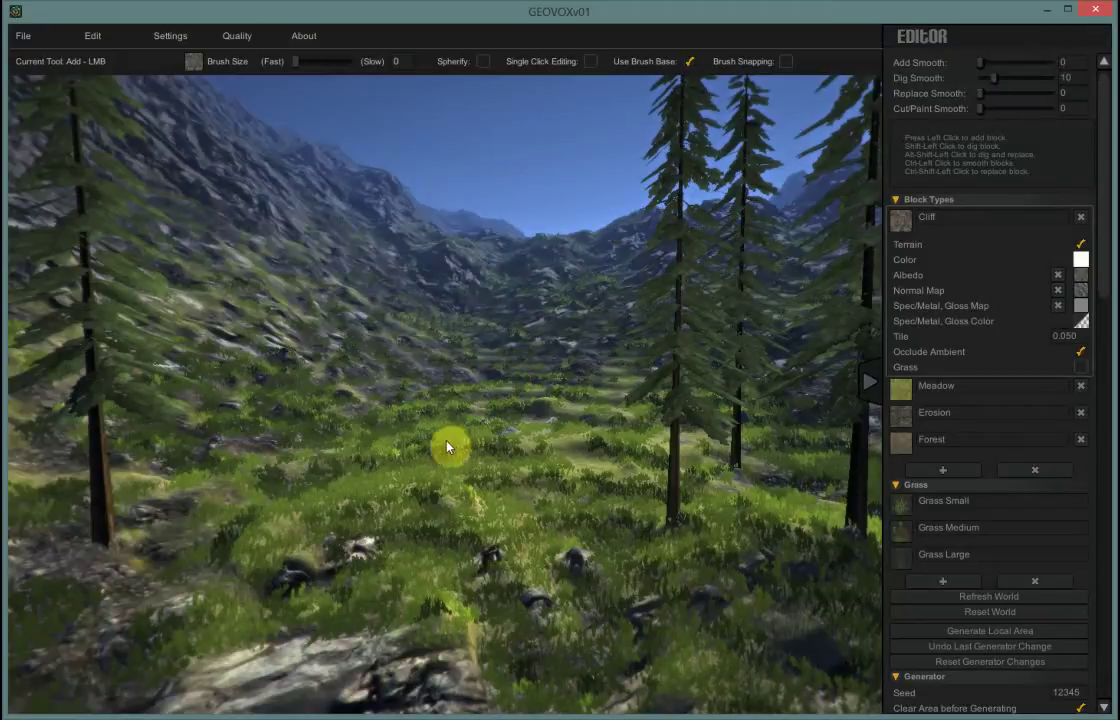
# - Set the brush size to 10 and toggle Use Brush Base off and back on
pyautogui.scroll(10, 462, 435)
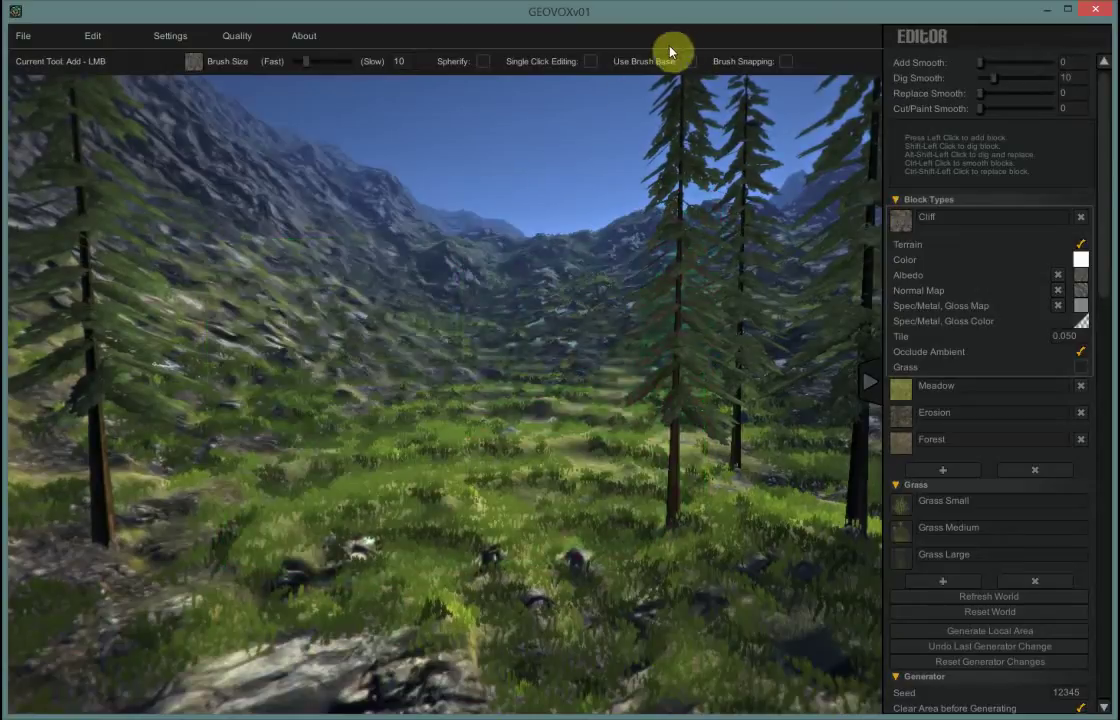
pyautogui.click(690, 63)
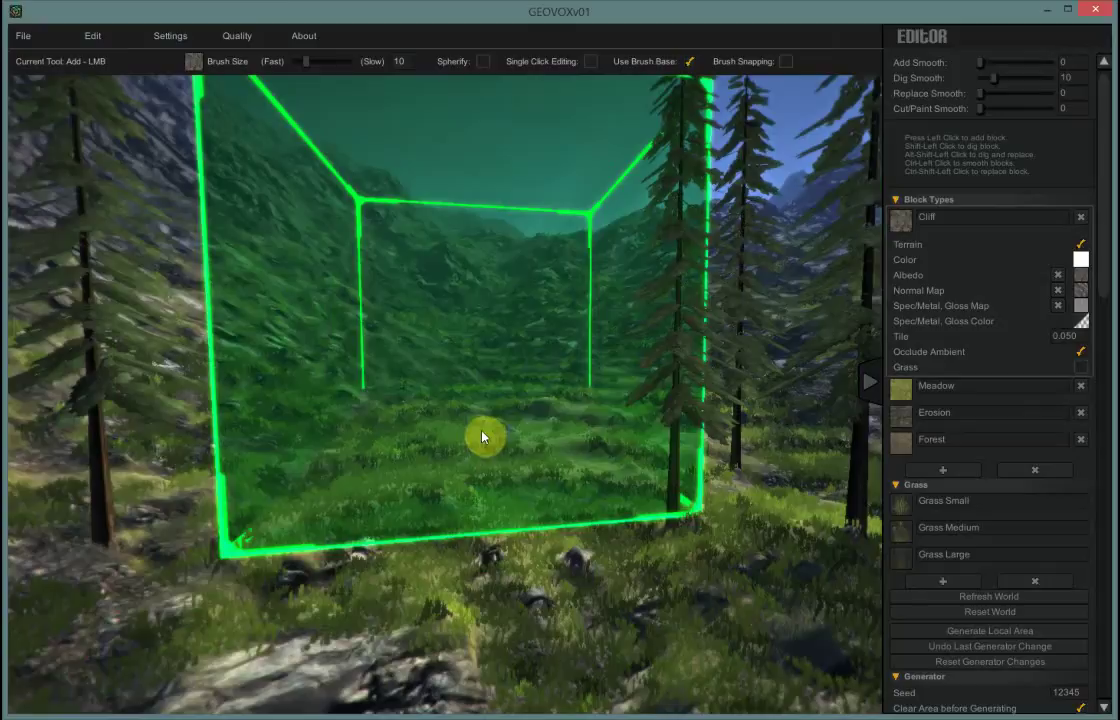
pyautogui.click(481, 437)
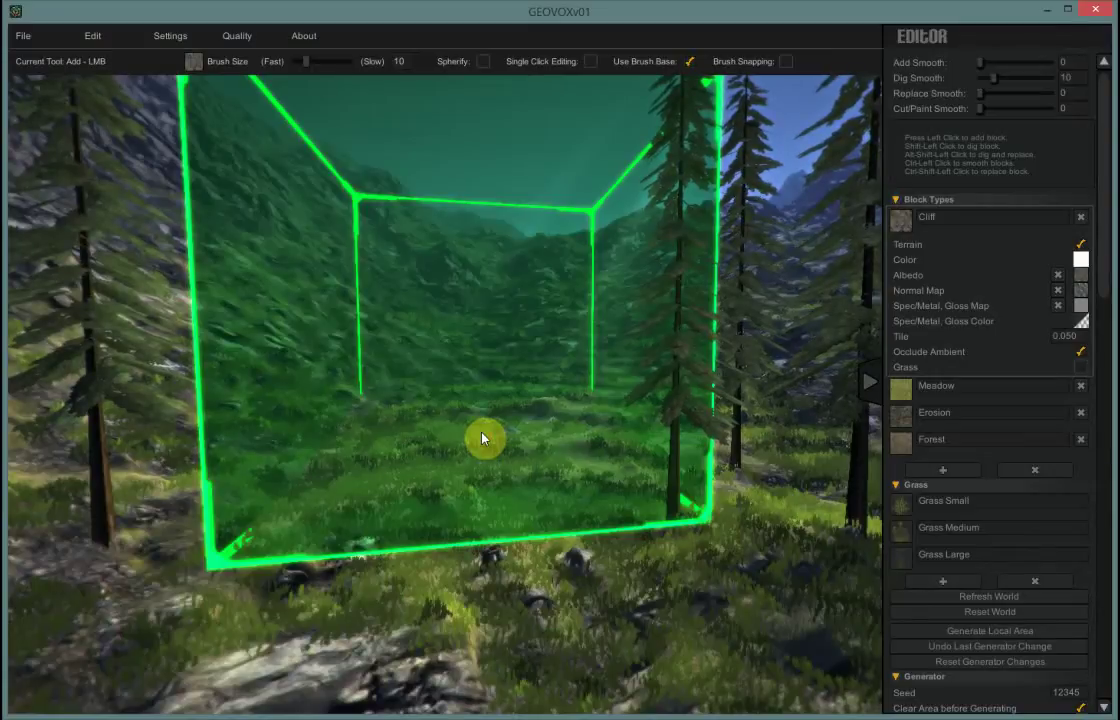
# - Dig a large block out of the valley floor with the brush size at 21 and Dig Smooth at 10
pyautogui.scroll(5, 483, 438)
pyautogui.scroll(1, 486, 430)
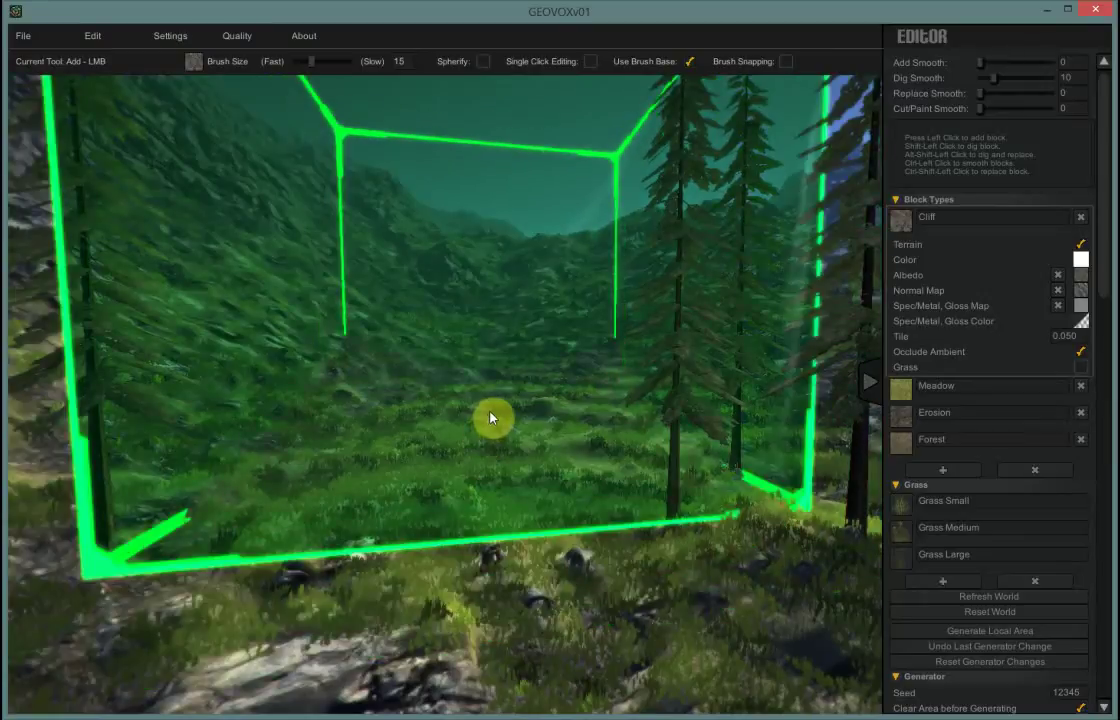
pyautogui.scroll(1, 508, 426)
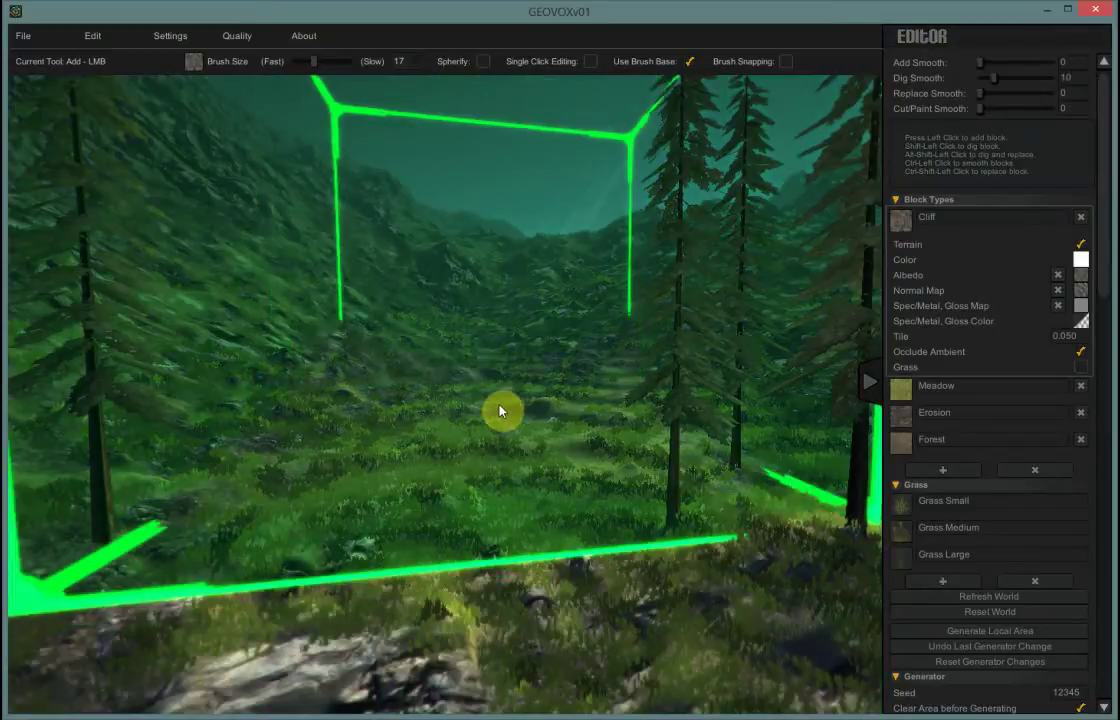
pyautogui.scroll(3, 500, 411)
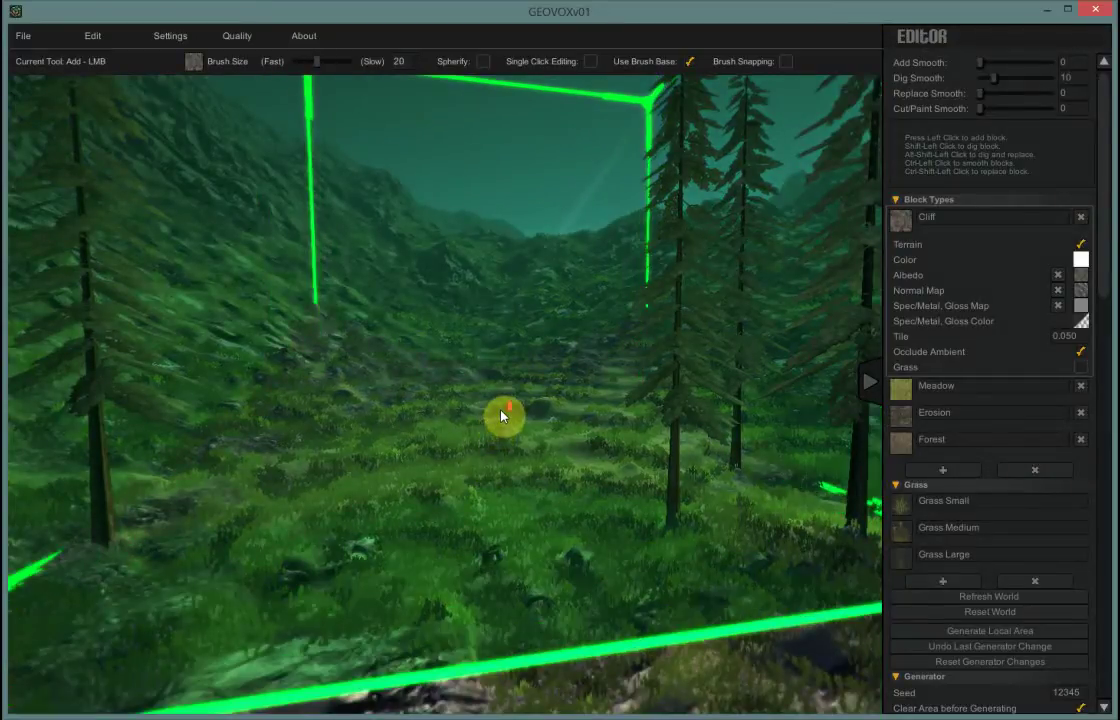
pyautogui.scroll(1, 504, 412)
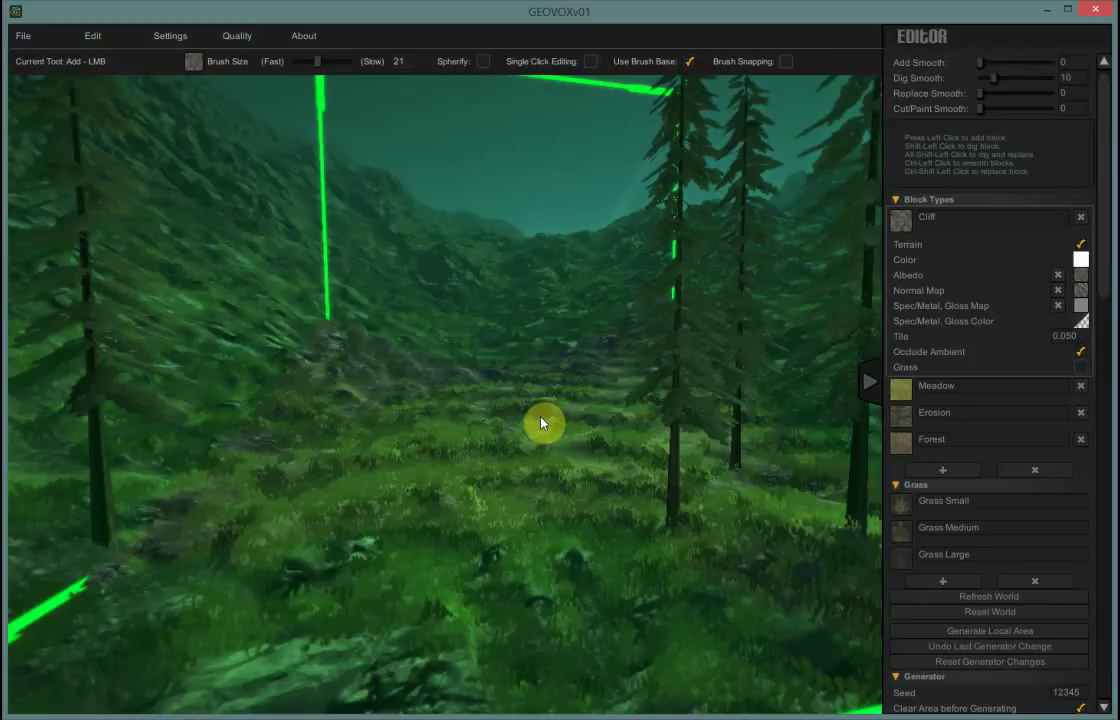
pyautogui.press('shift')
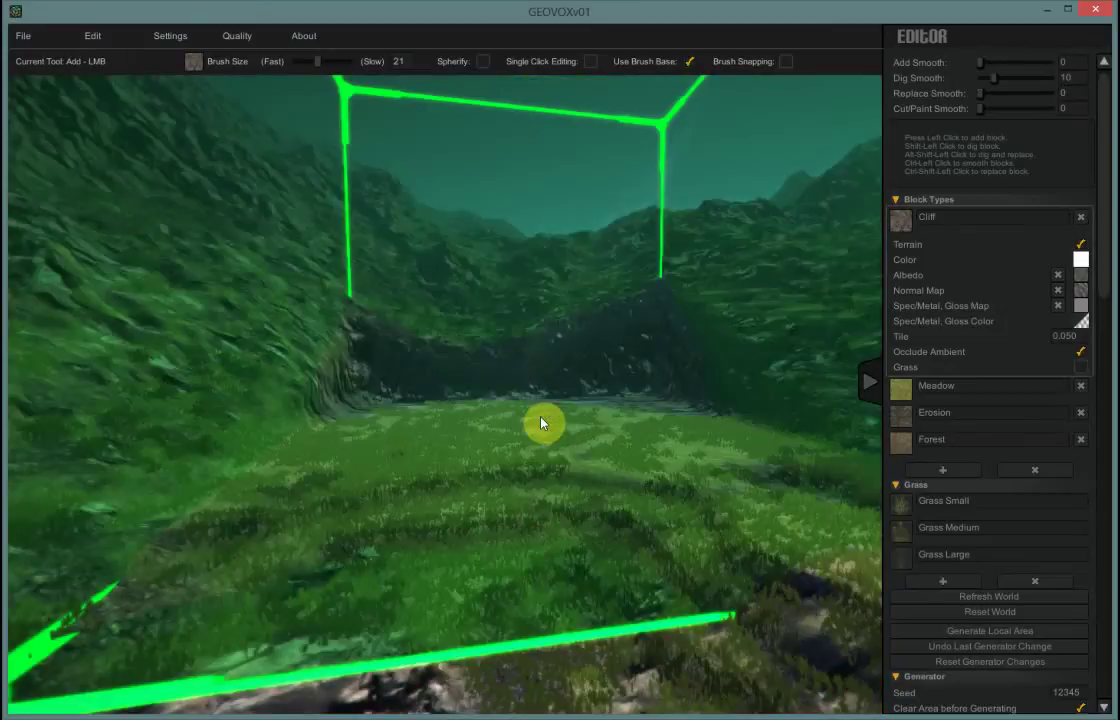
# - Reduce the brush size to 1, move into the dug-out area and examine its walls and floor edges from several angles
pyautogui.scroll(-10, 540, 423)
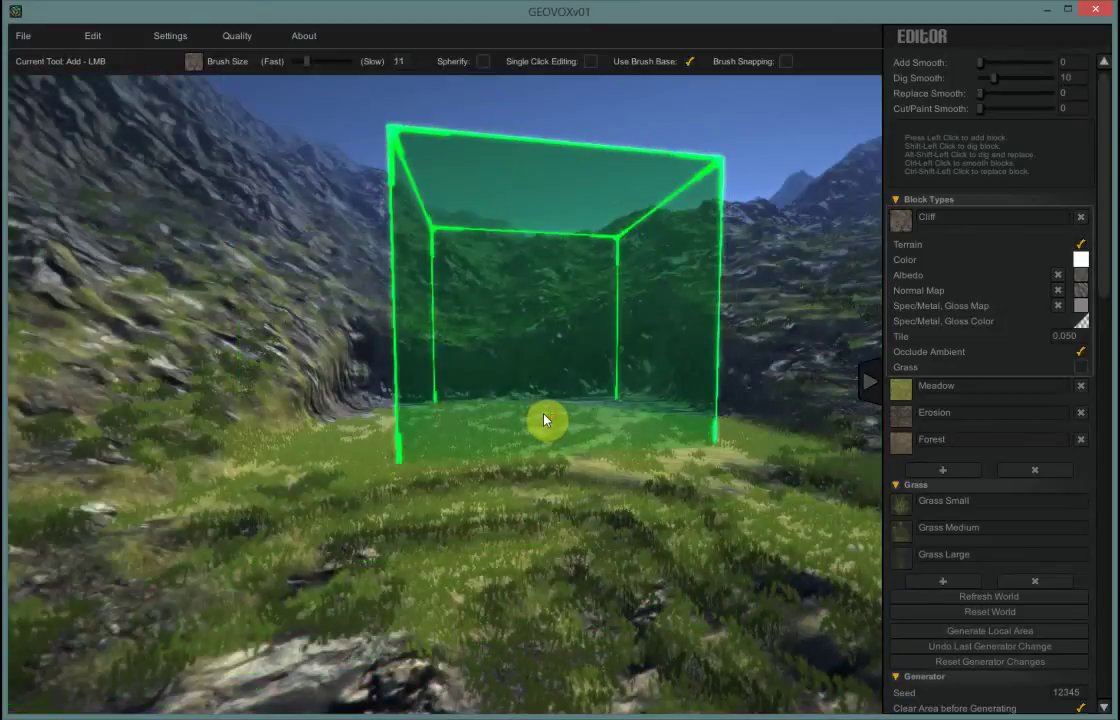
pyautogui.scroll(-10, 544, 420)
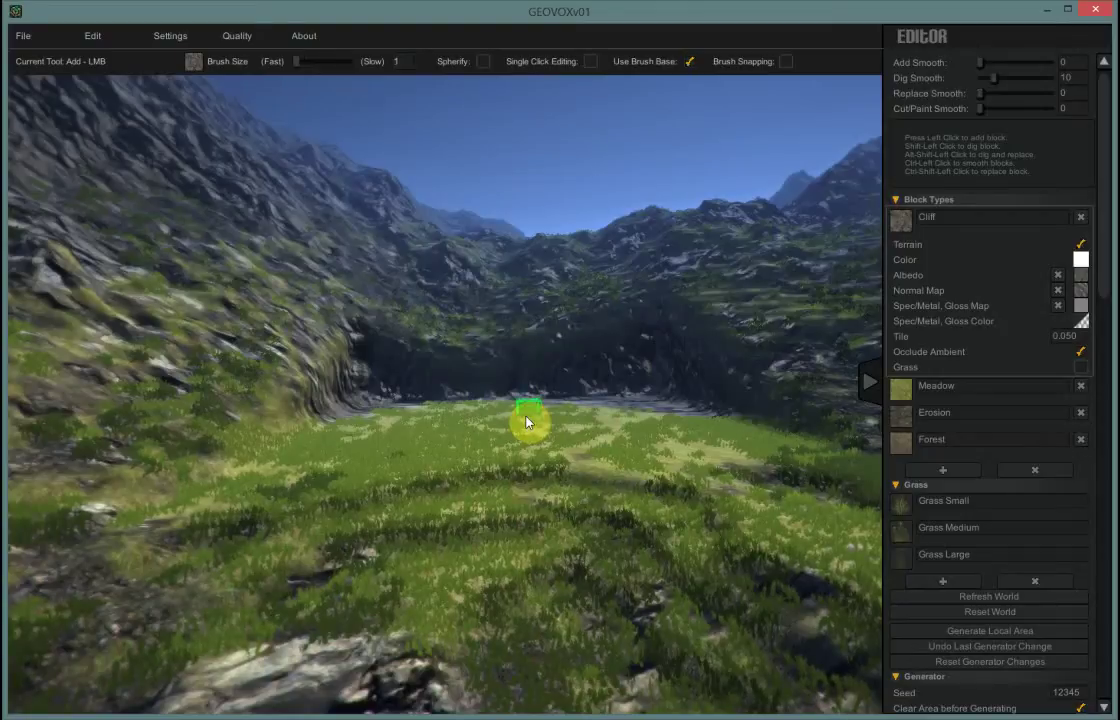
pyautogui.press('w')
pyautogui.press('w')
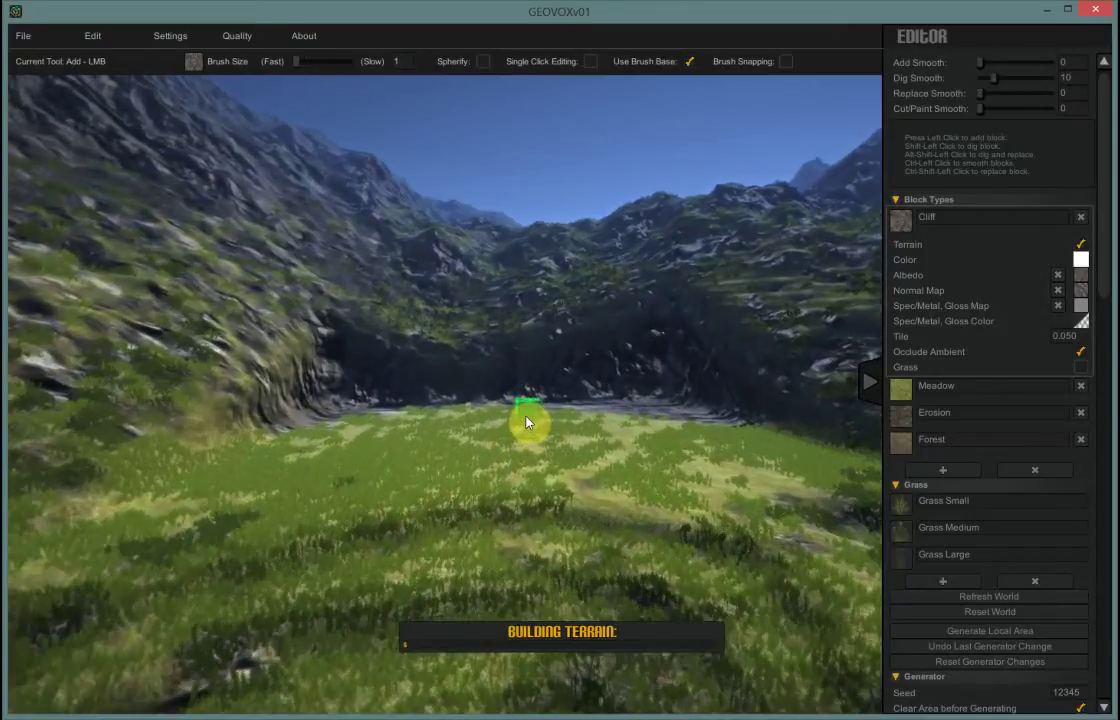
pyautogui.press('w')
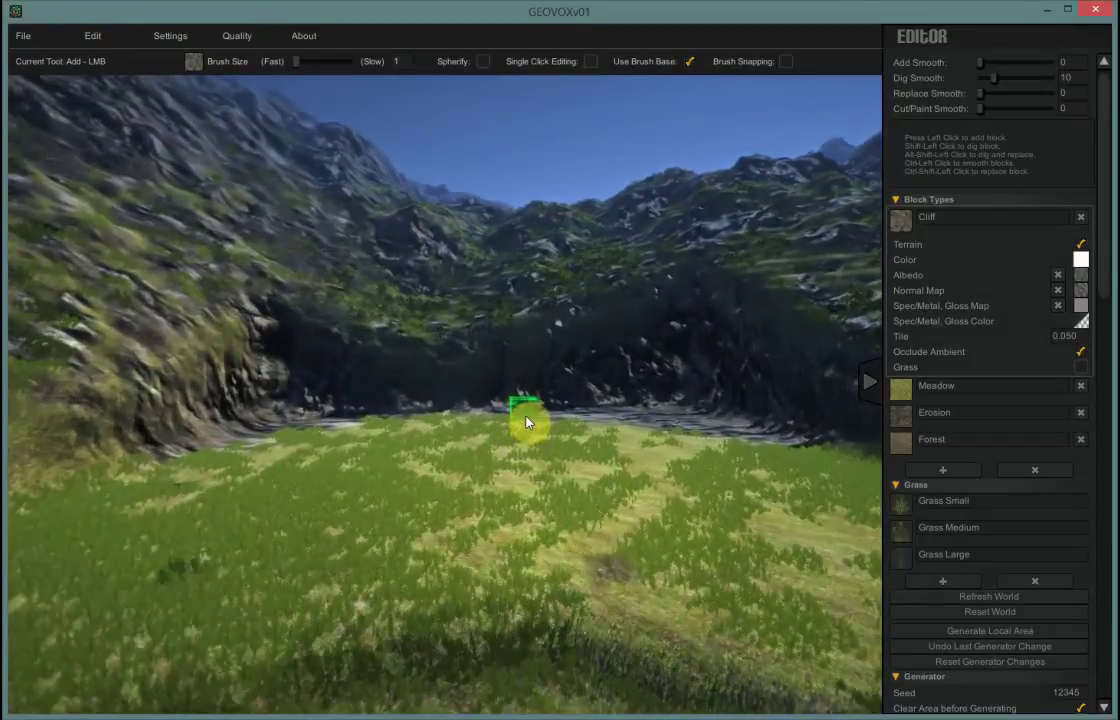
pyautogui.press('w')
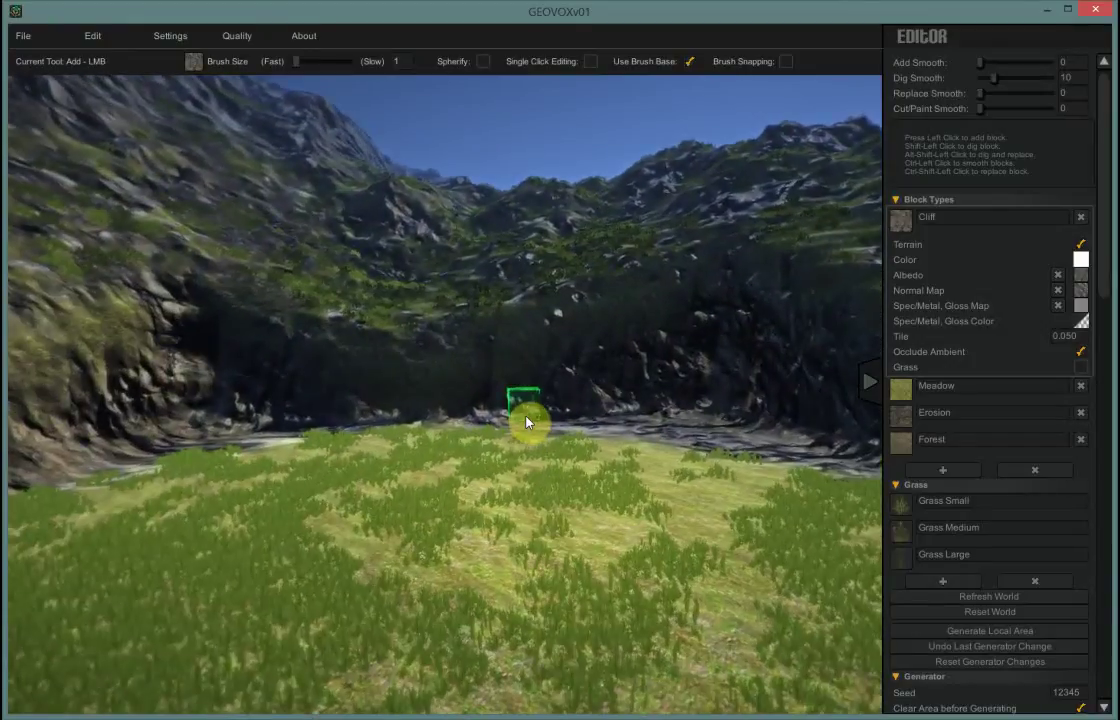
pyautogui.moveTo(474, 529); pyautogui.dragTo(722, 510, button='right')
pyautogui.moveTo(939, 530); pyautogui.dragTo(565, 574, button='right')
pyautogui.moveTo(445, 562)
pyautogui.mouseDown(button='right')
pyautogui.moveTo(375, 585)
pyautogui.moveTo(398, 593)
pyautogui.moveTo(518, 555)
pyautogui.moveTo(605, 550)
pyautogui.moveTo(536, 585)
pyautogui.moveTo(250, 567)
pyautogui.moveTo(296, 560)
pyautogui.moveTo(299, 535)
pyautogui.mouseUp(button='right')
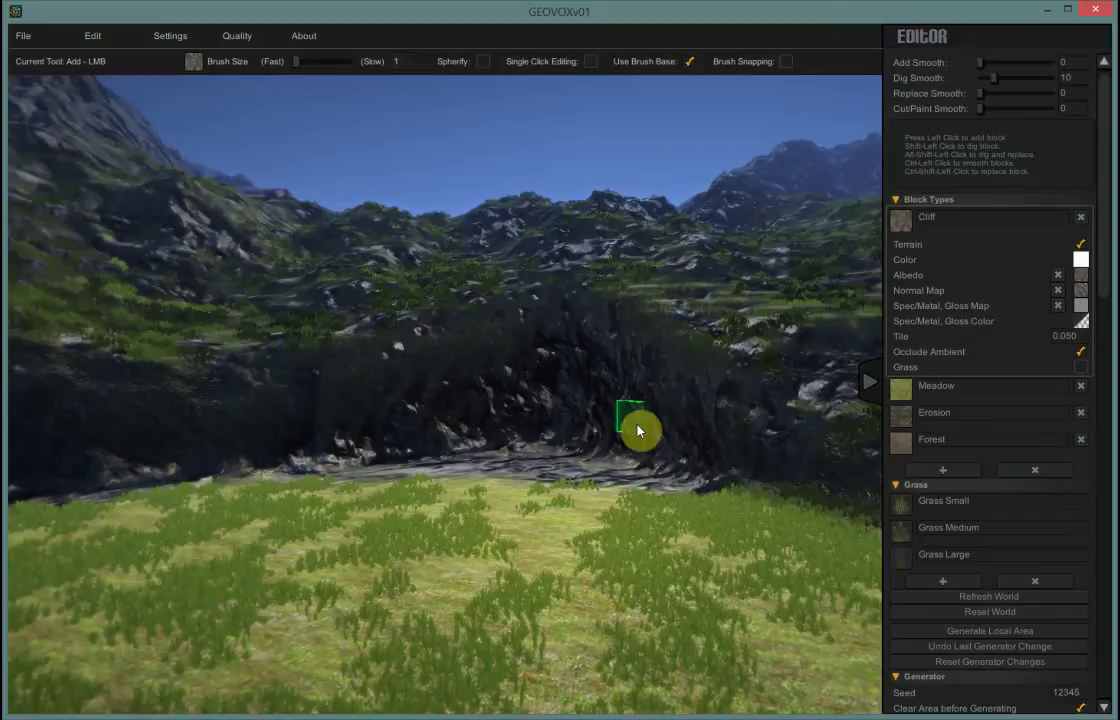
pyautogui.moveTo(638, 430)
pyautogui.mouseDown(button='right')
pyautogui.moveTo(574, 497)
pyautogui.moveTo(376, 541)
pyautogui.moveTo(372, 575)
pyautogui.moveTo(412, 582)
pyautogui.moveTo(420, 475)
pyautogui.mouseUp(button='right')
pyautogui.press('w')
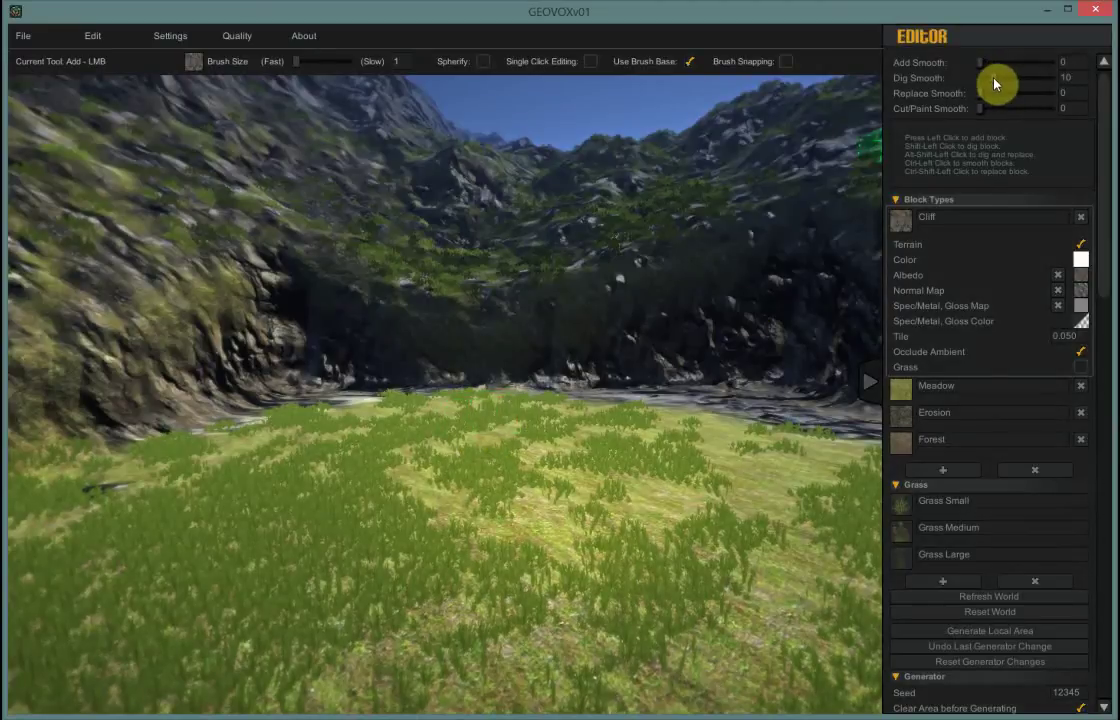
# - Set Dig Smooth to 0 and undo the last dig
pyautogui.moveTo(995, 85); pyautogui.dragTo(963, 85)
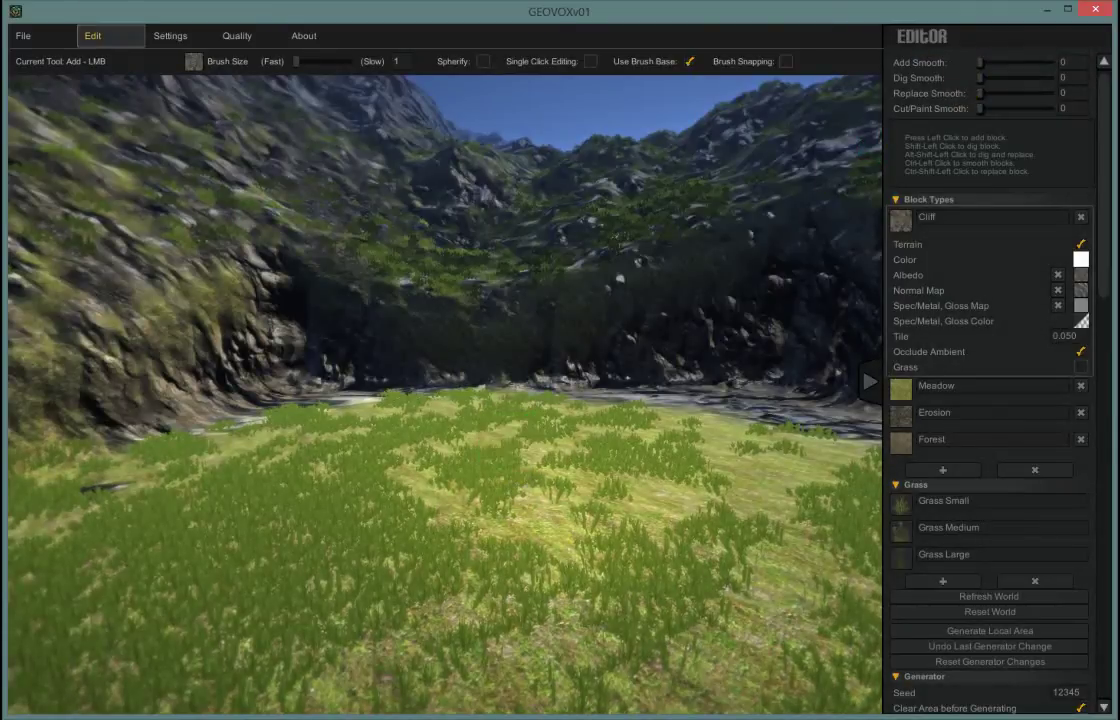
pyautogui.click(92, 36)
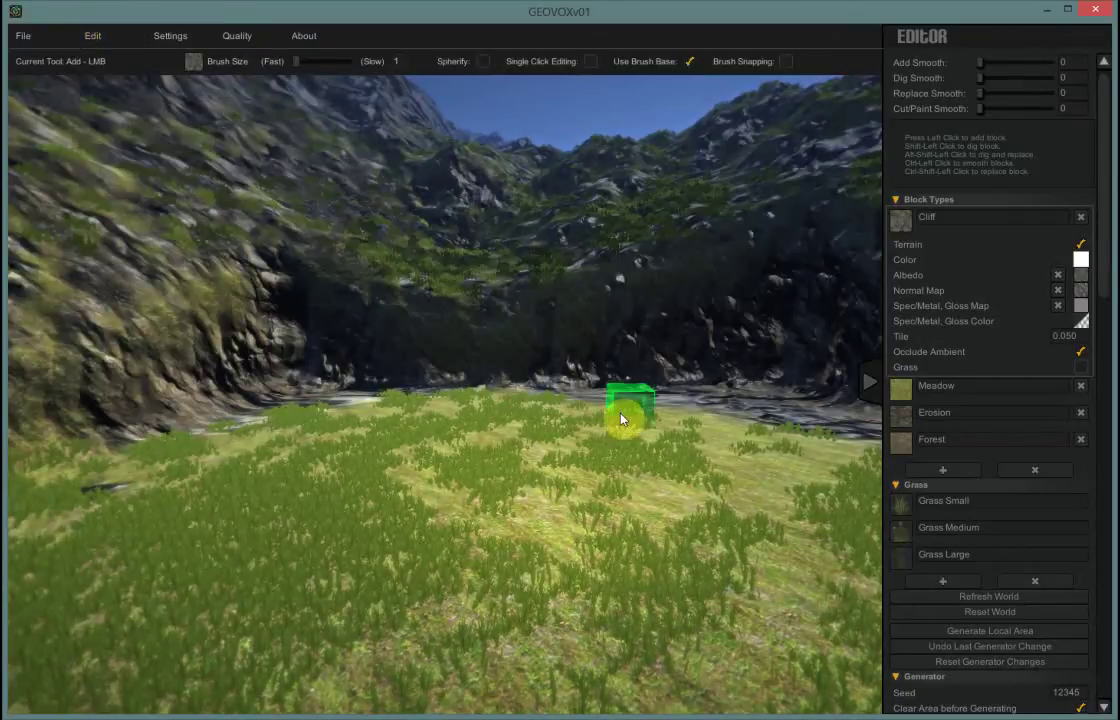
pyautogui.press('ctrl')
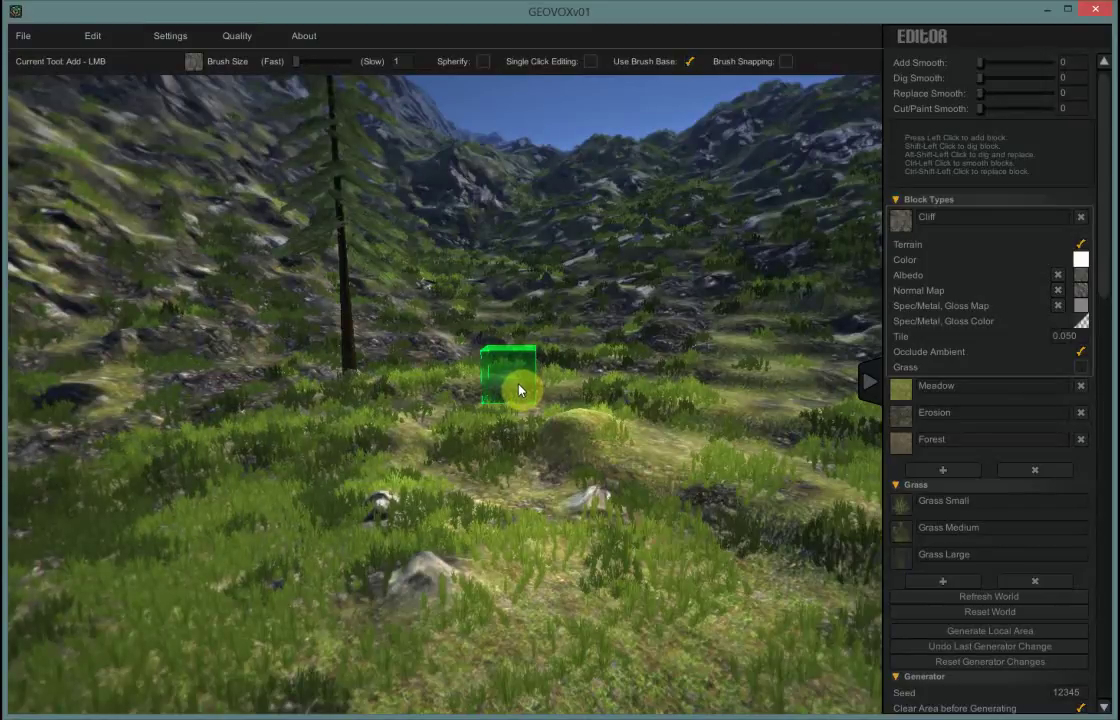
# - Enlarge the brush to size 13 and dig an unsmoothed block out of the valley floor around the tree
pyautogui.press('shift')
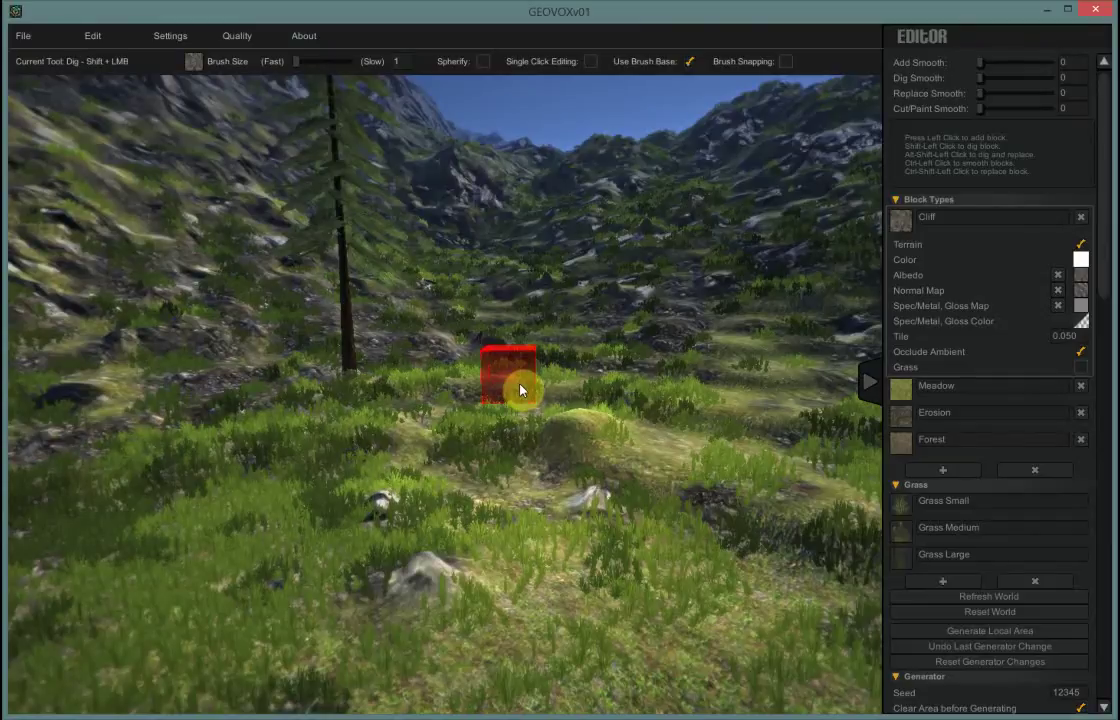
pyautogui.keyDown('shift'); pyautogui.scroll(5, 519, 390); pyautogui.keyUp('shift')
pyautogui.keyDown('shift'); pyautogui.scroll(3, 527, 388); pyautogui.keyUp('shift')
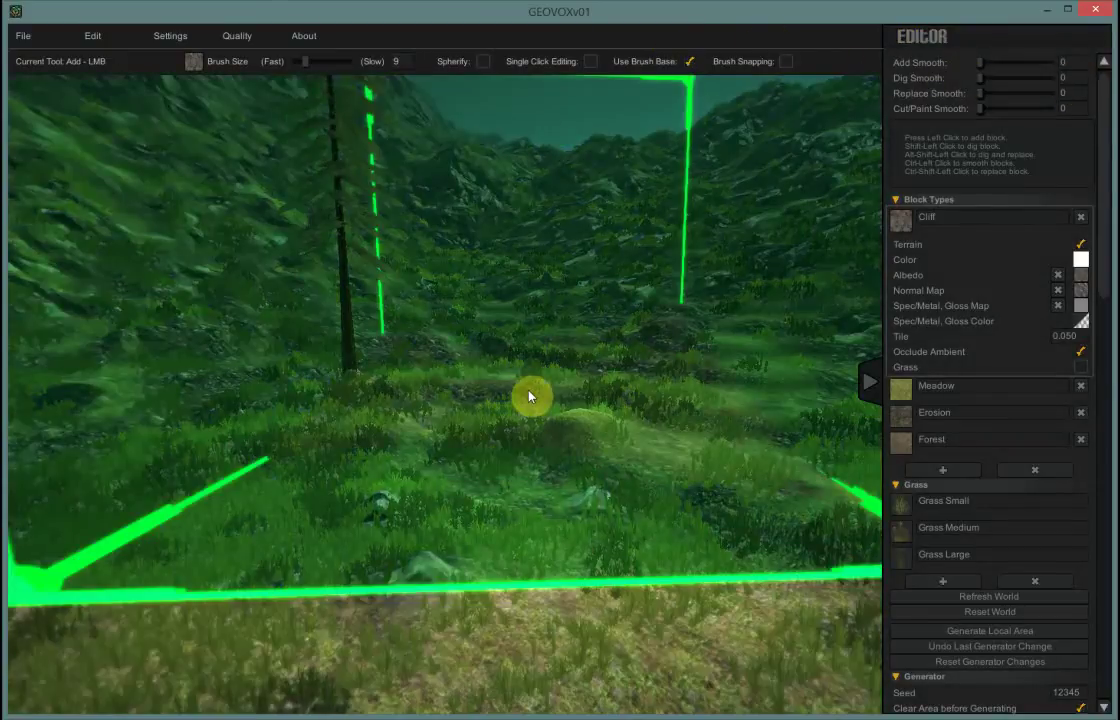
pyautogui.keyDown('shift'); pyautogui.scroll(1, 530, 397); pyautogui.keyUp('shift')
pyautogui.keyDown('shift'); pyautogui.scroll(3, 530, 397); pyautogui.keyUp('shift')
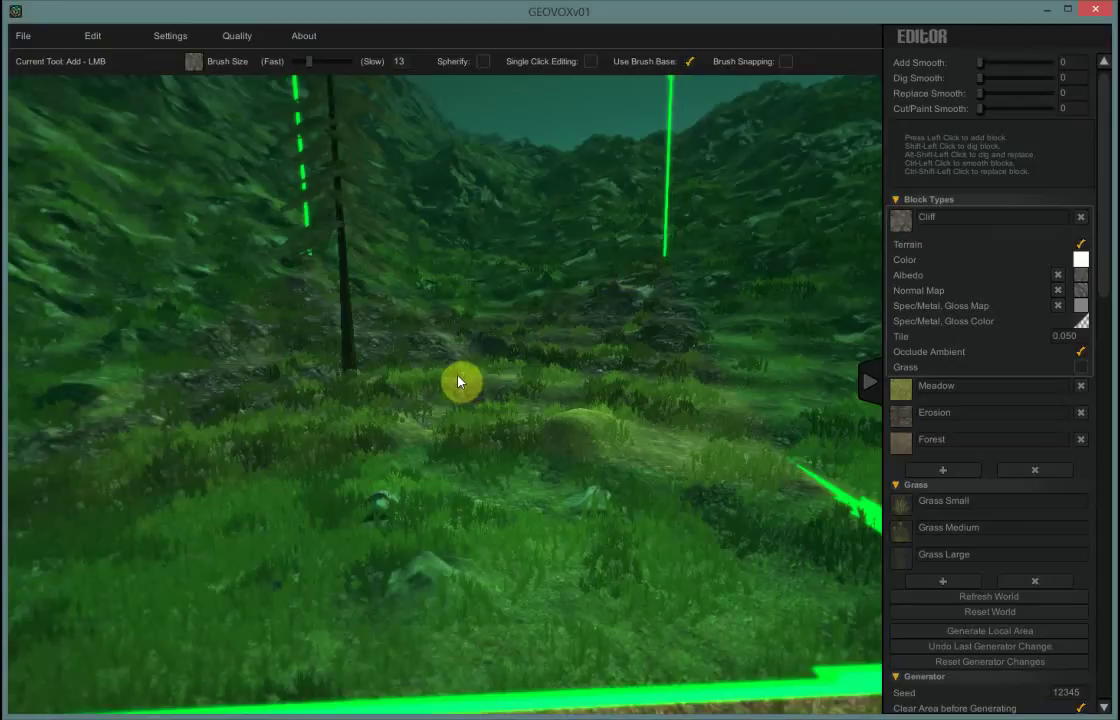
pyautogui.press('shift')
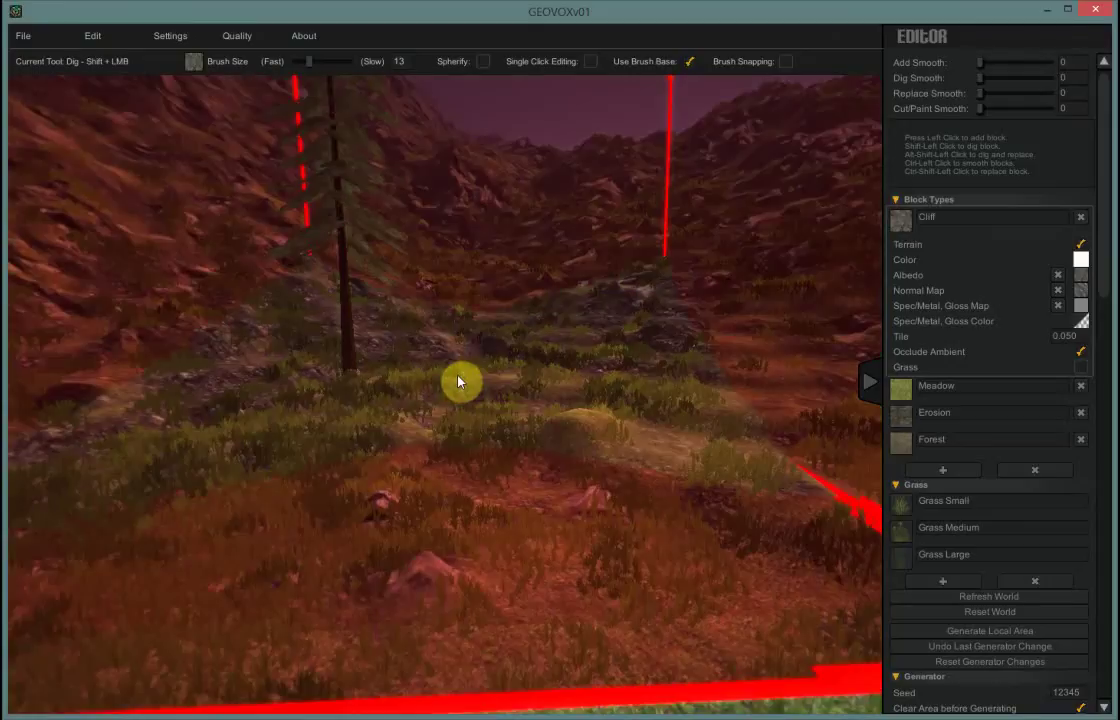
pyautogui.keyDown('shift'); pyautogui.click(458, 381); pyautogui.keyUp('shift')
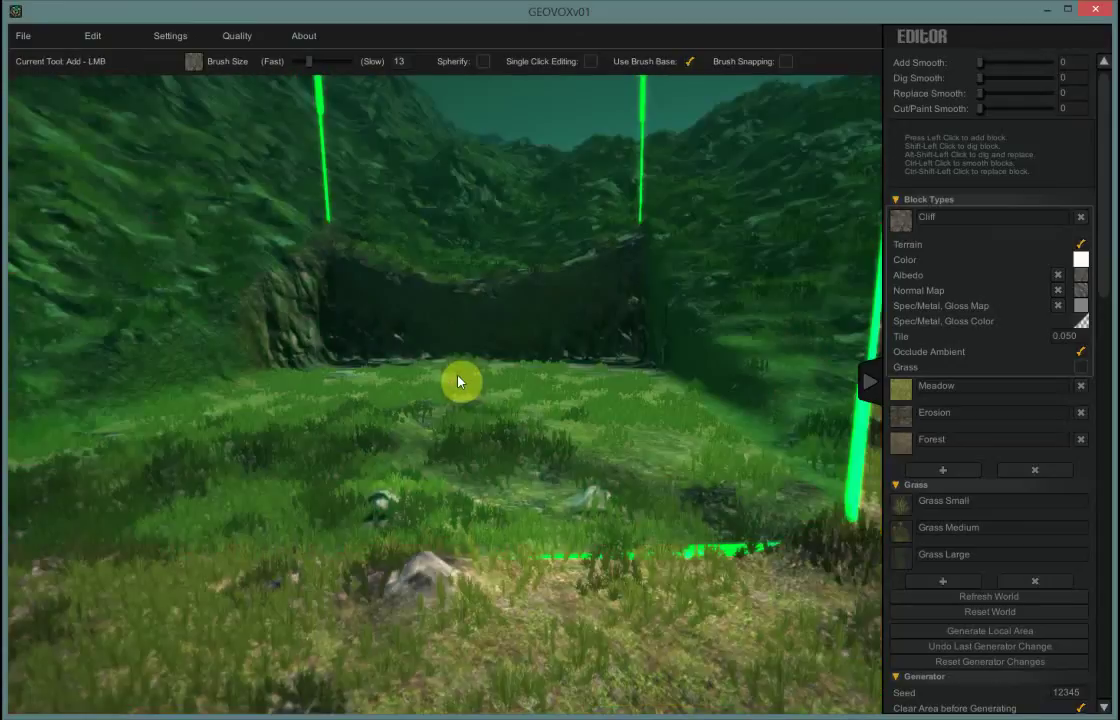
# - Reduce the brush size to 0, move up to the new excavation and examine its walls and corners
pyautogui.scroll(-1, 507, 414)
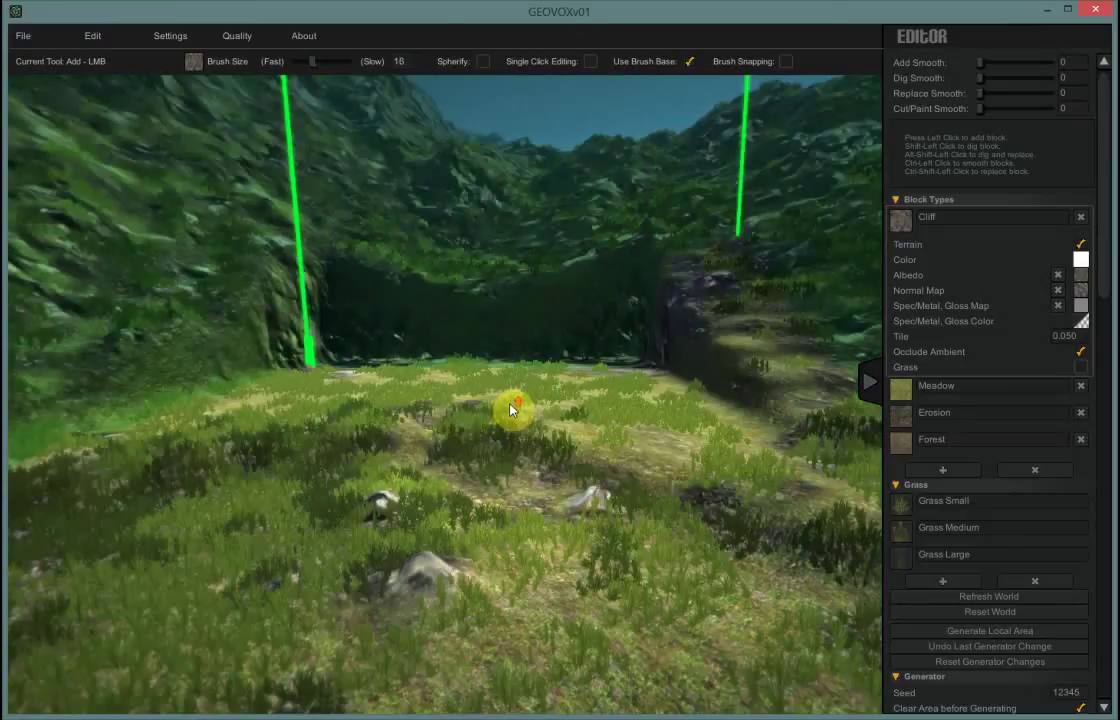
pyautogui.scroll(-12, 507, 403)
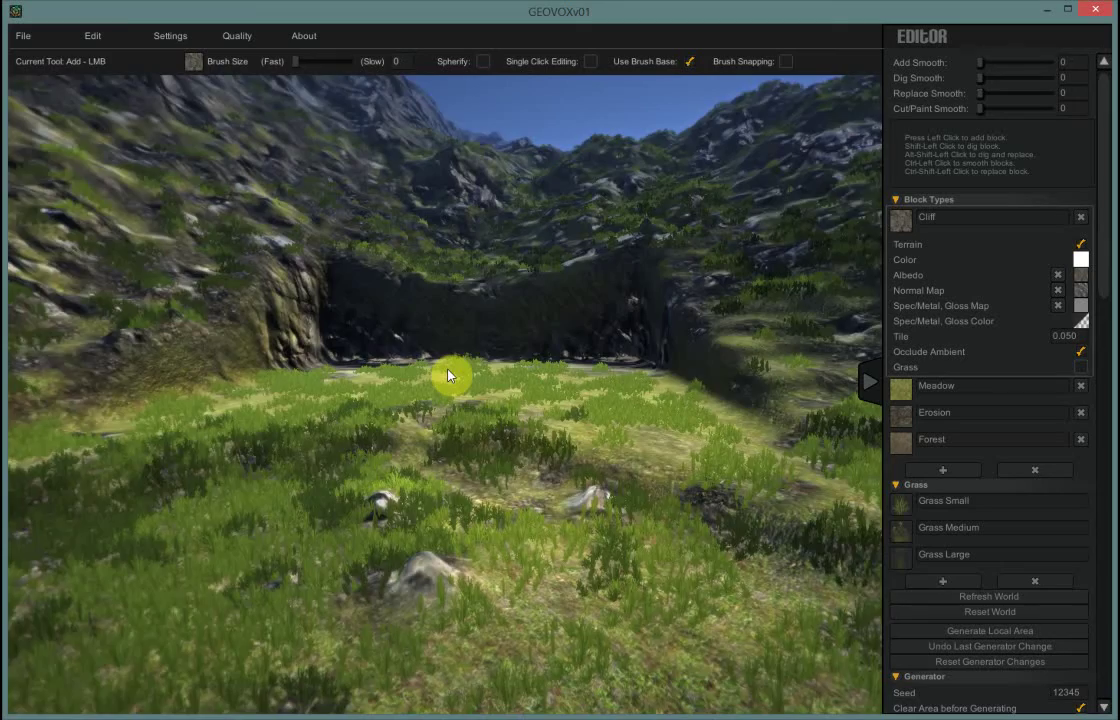
pyautogui.press('w')
pyautogui.press('w')
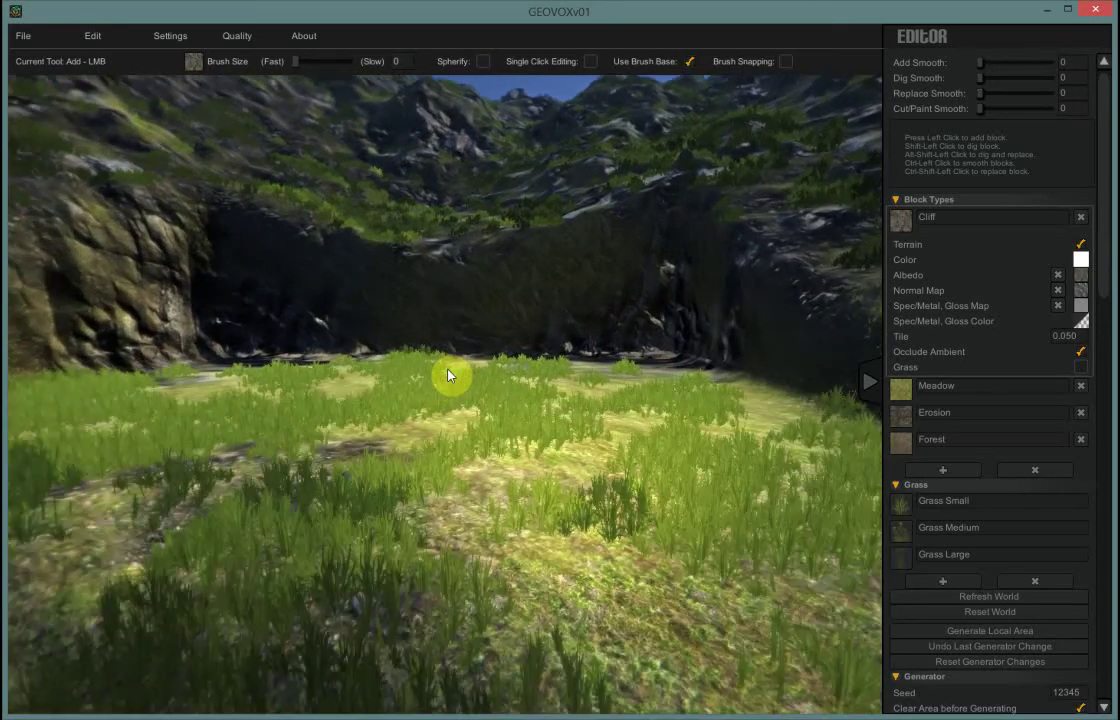
pyautogui.press('w')
pyautogui.press('w')
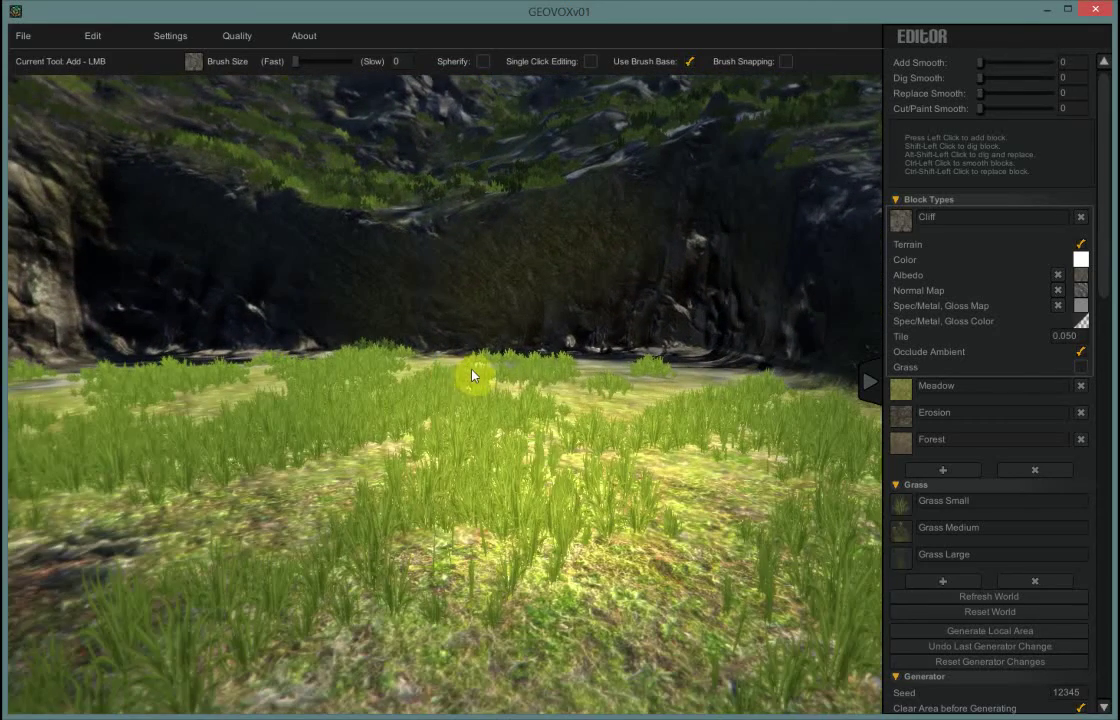
pyautogui.moveTo(523, 367); pyautogui.dragTo(223, 379, button='right')
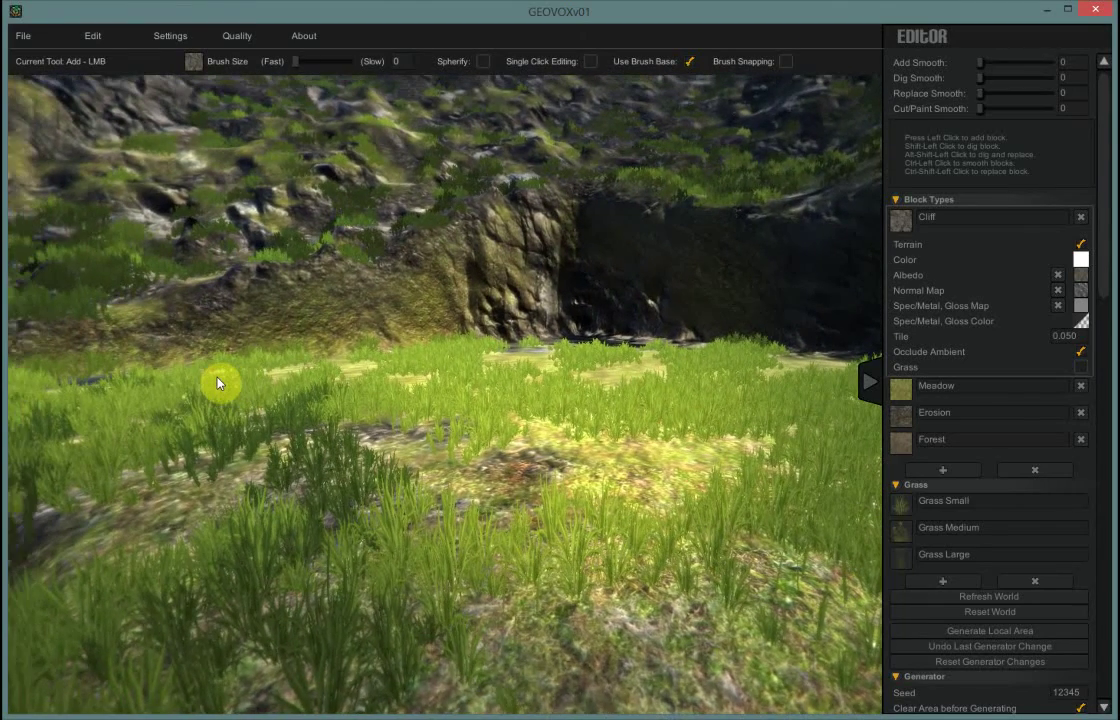
pyautogui.moveTo(223, 379); pyautogui.dragTo(645, 365, button='right')
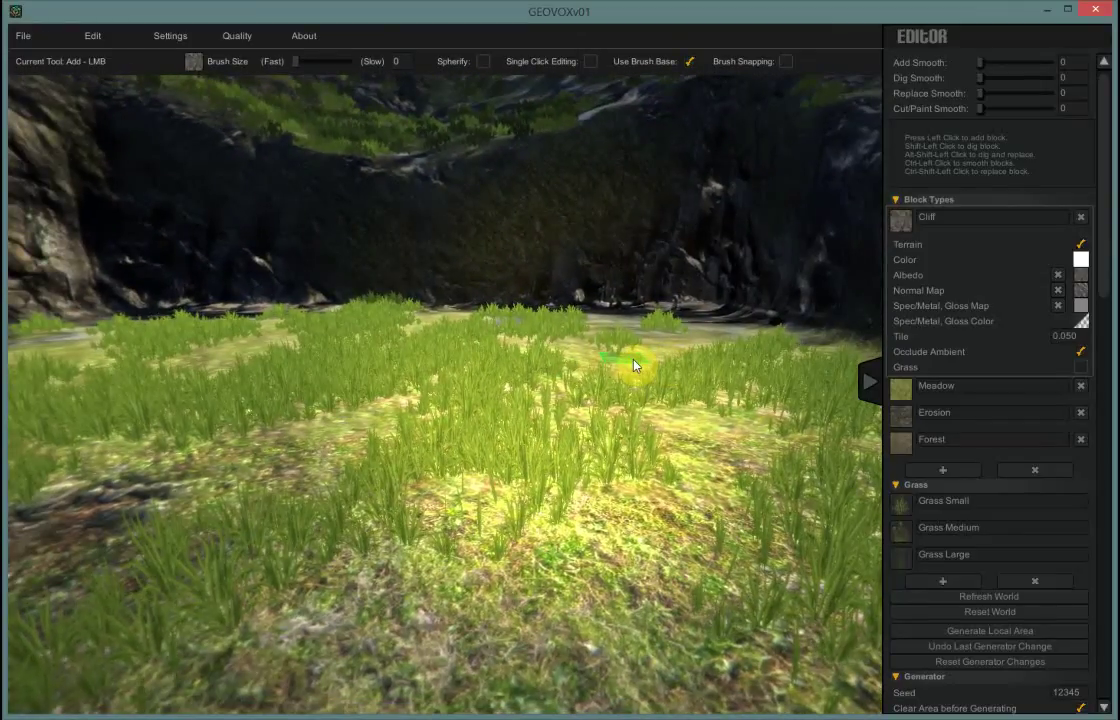